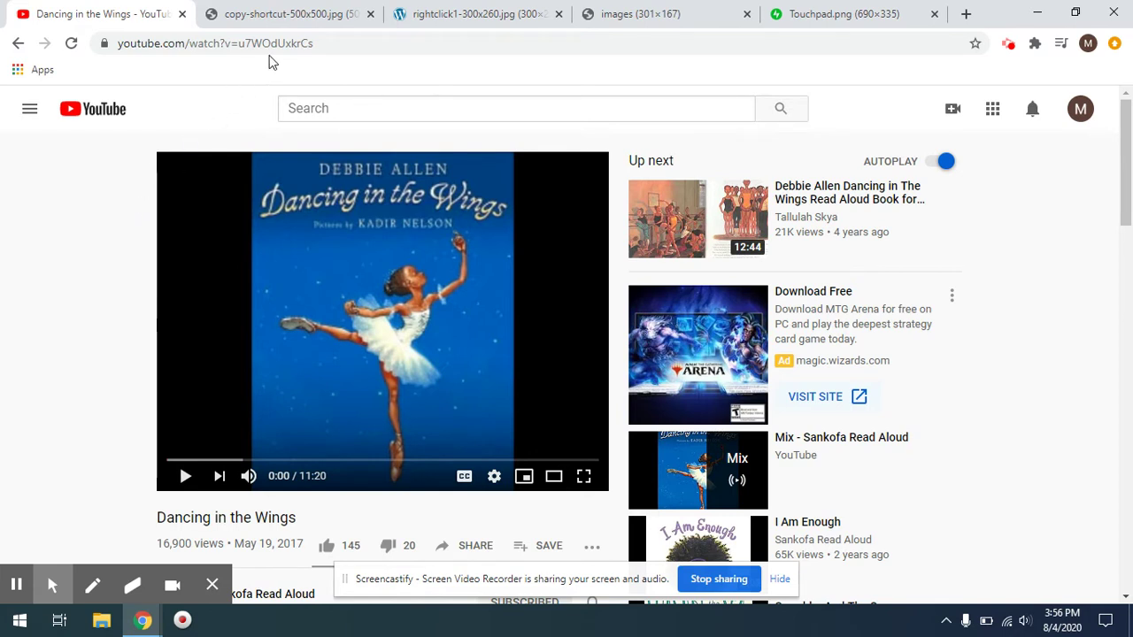
Step: Select the video's entire web address in the address bar
left_click(316, 43)
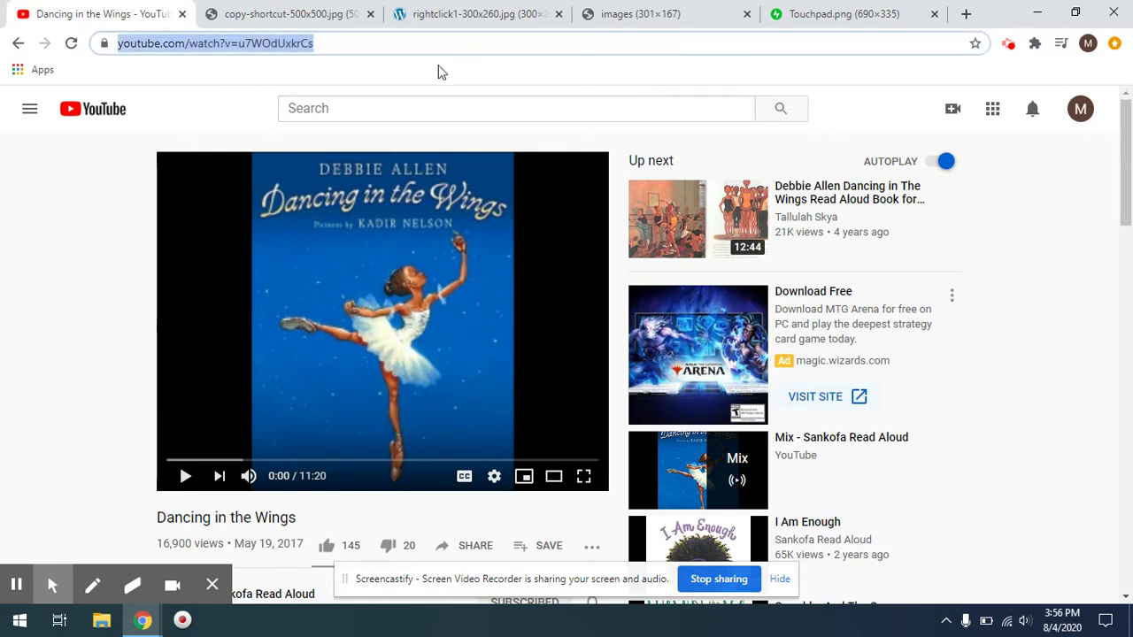
left_click(366, 41)
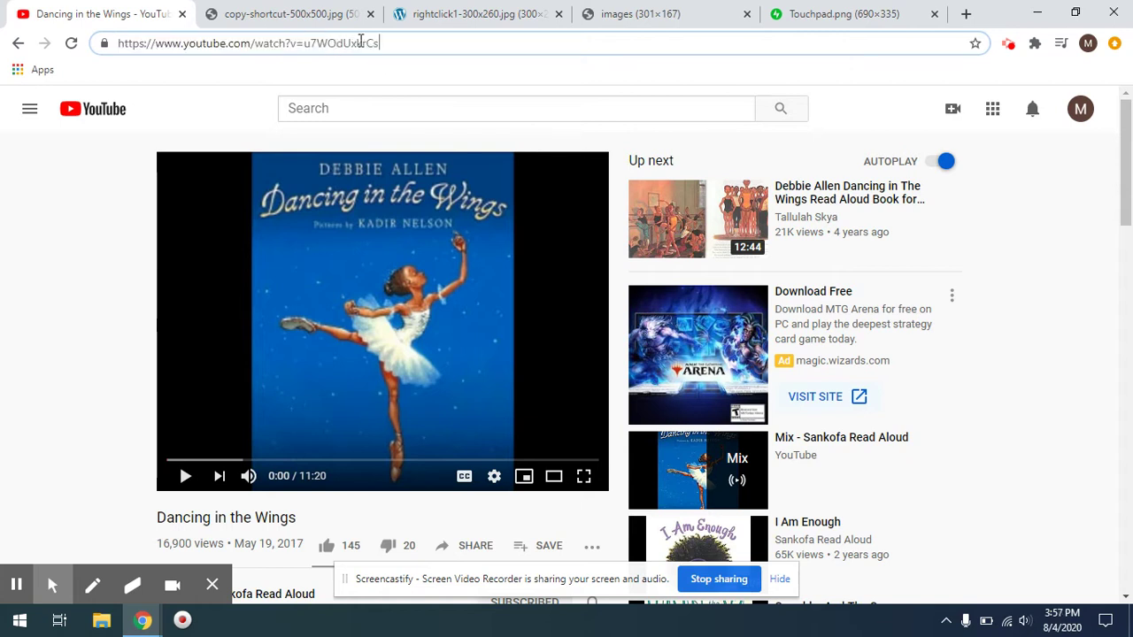
left_click_drag(378, 42, 255, 42)
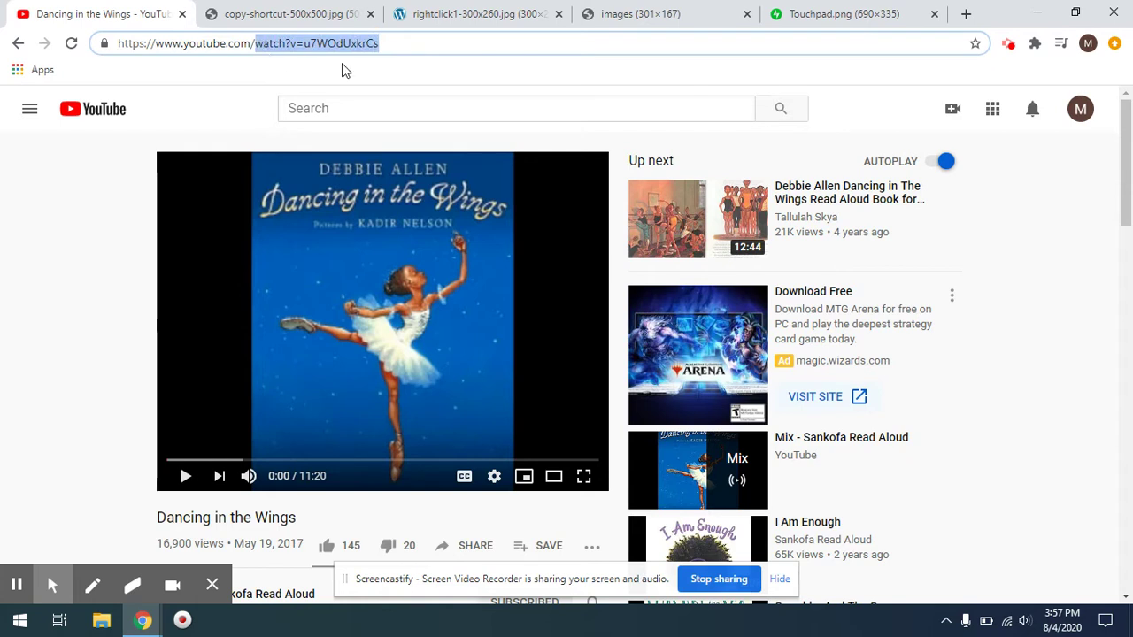
left_click(409, 43)
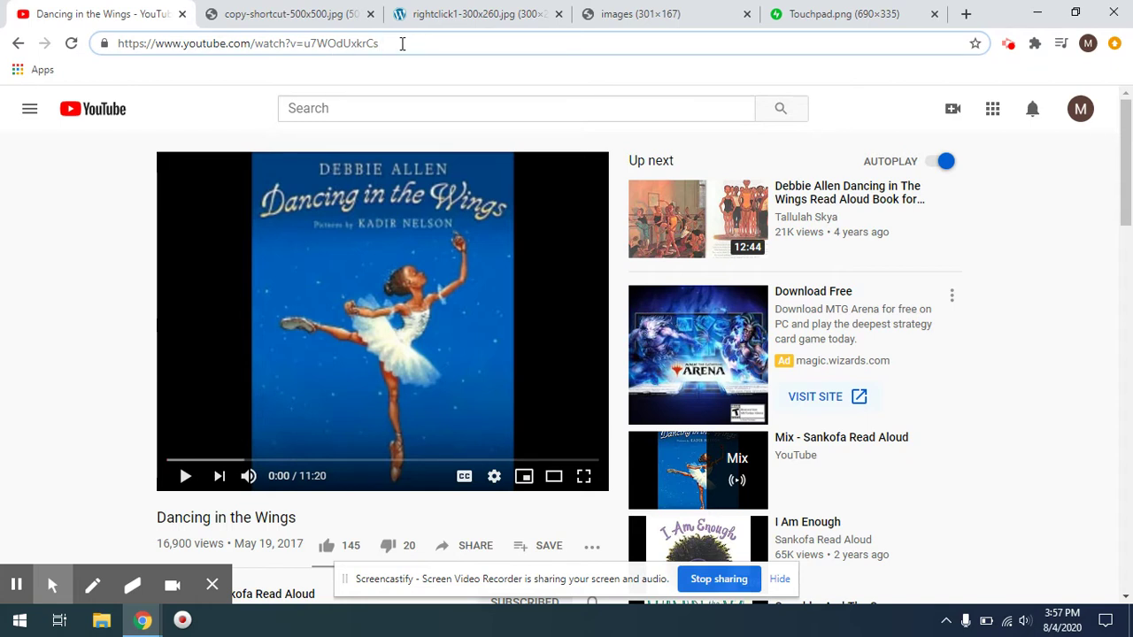
left_click_drag(402, 44, 119, 47)
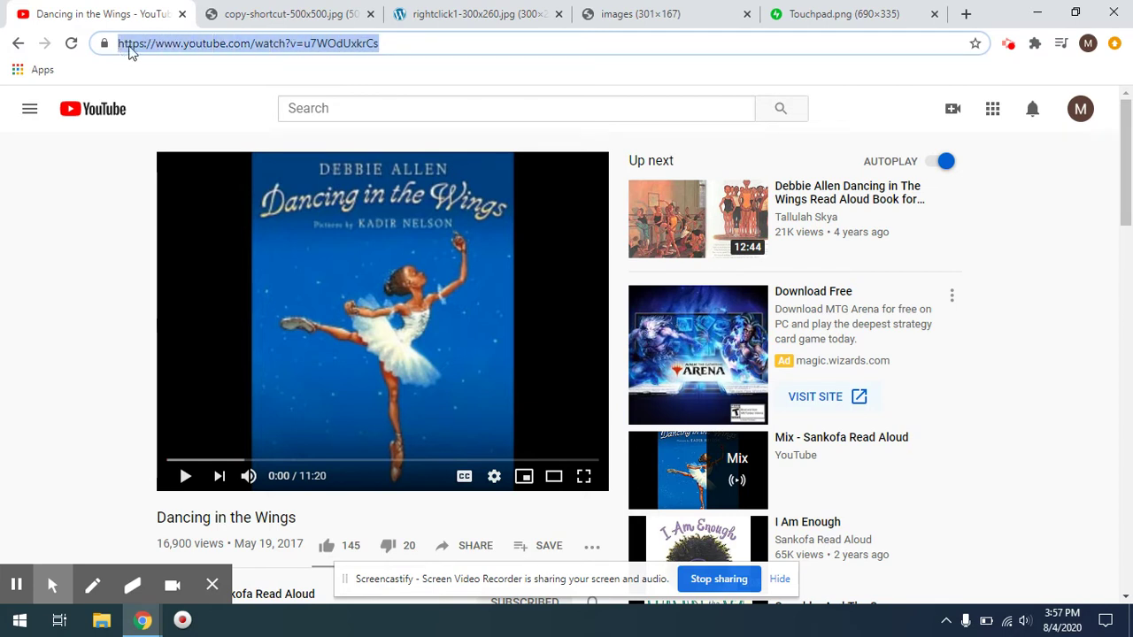
left_click(379, 44)
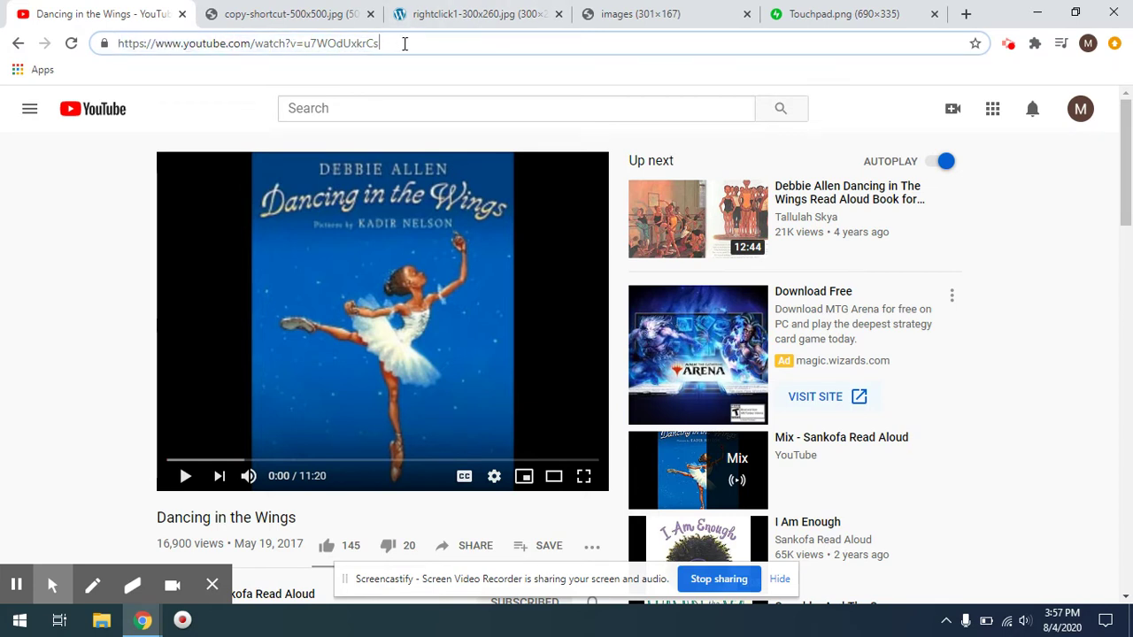
left_click_drag(379, 44, 119, 43)
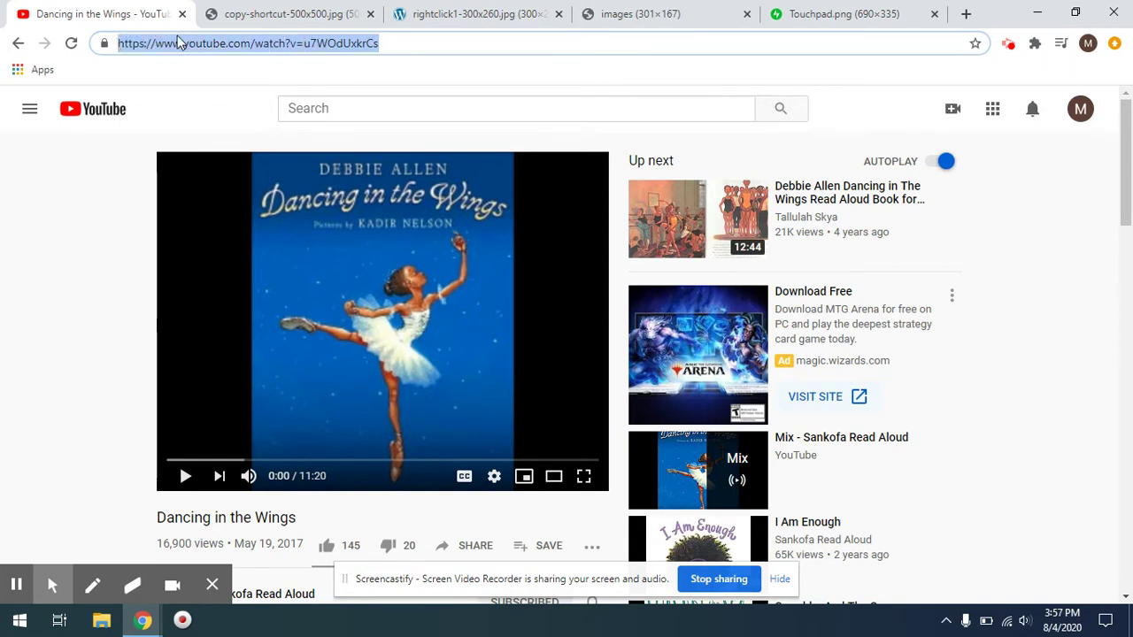
left_click(321, 42)
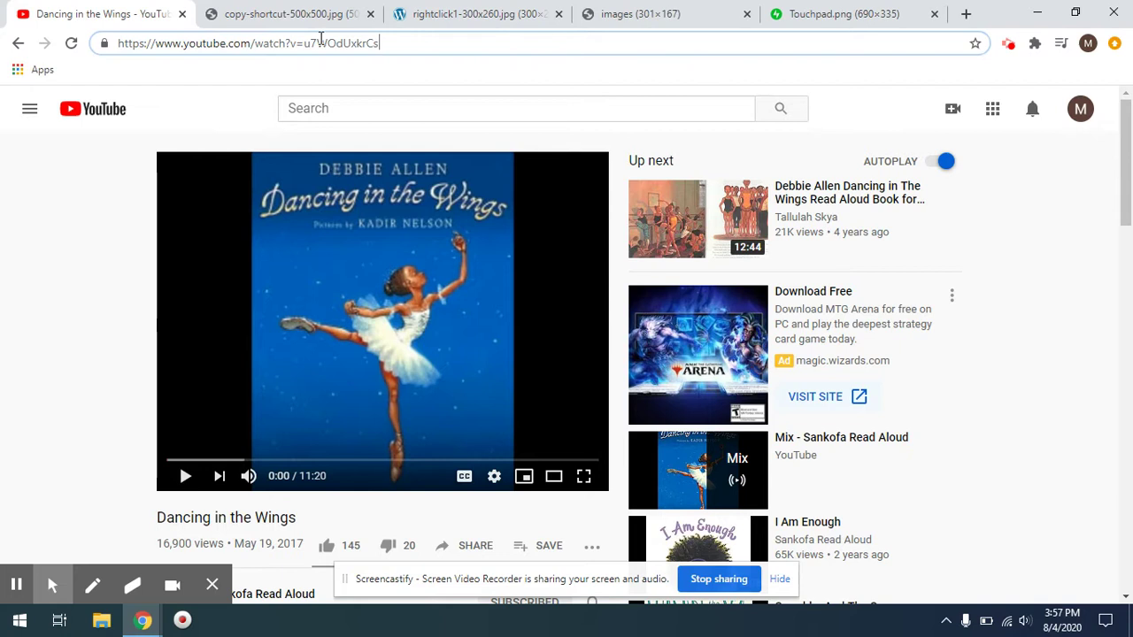
triple_click(268, 43)
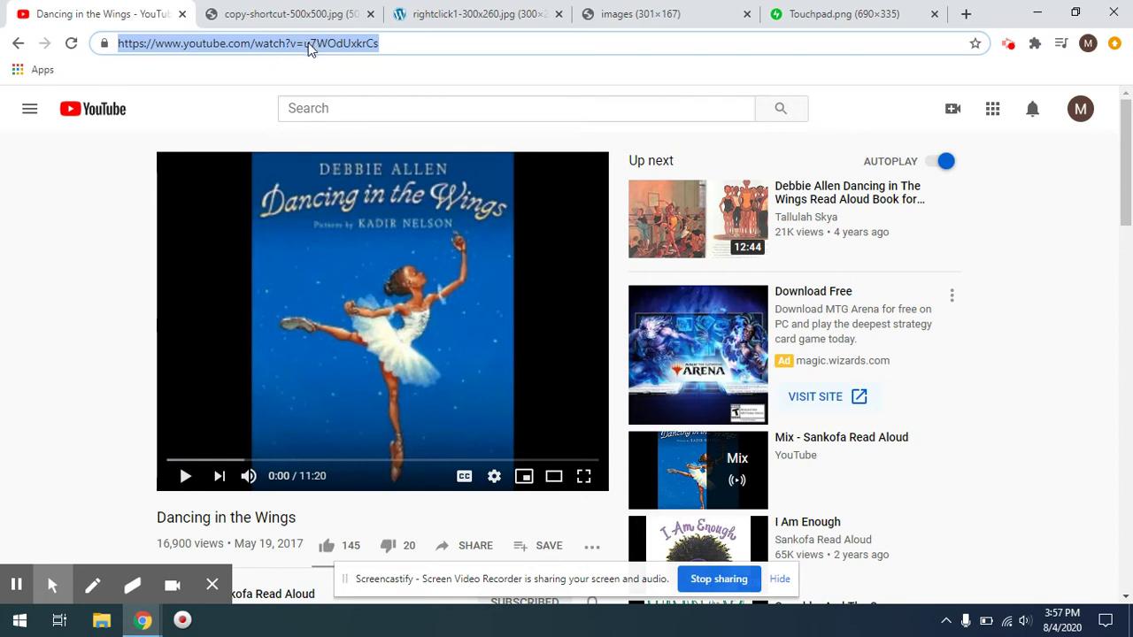
Step: View the right-click, two-finger and Touchpad.png image tabs, returning to the video tab between each
left_click(454, 16)
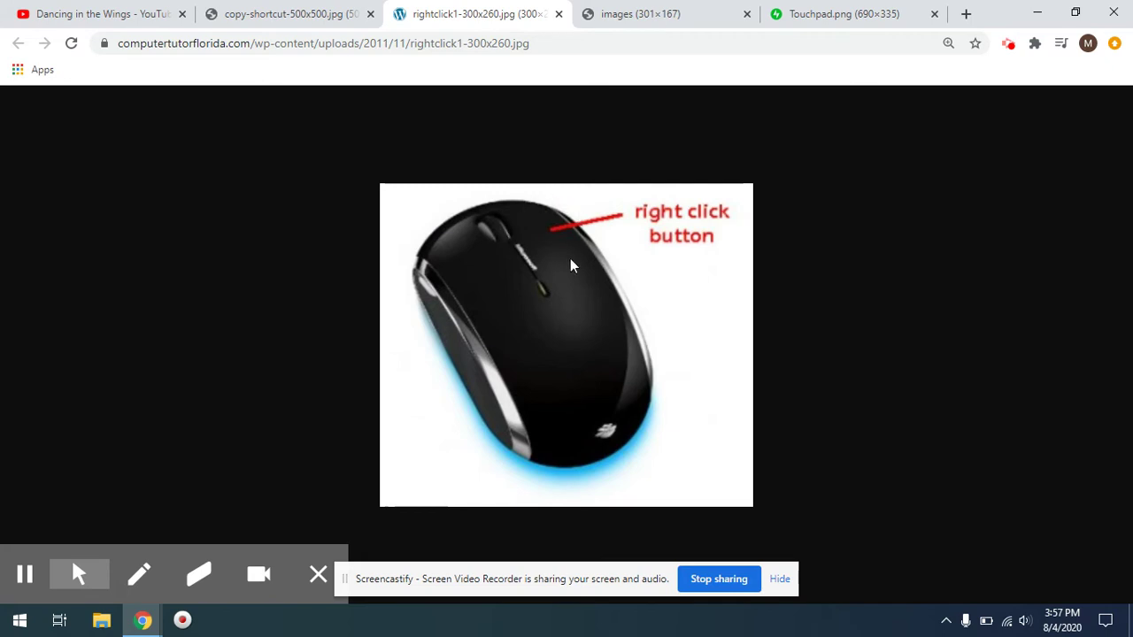
left_click(117, 12)
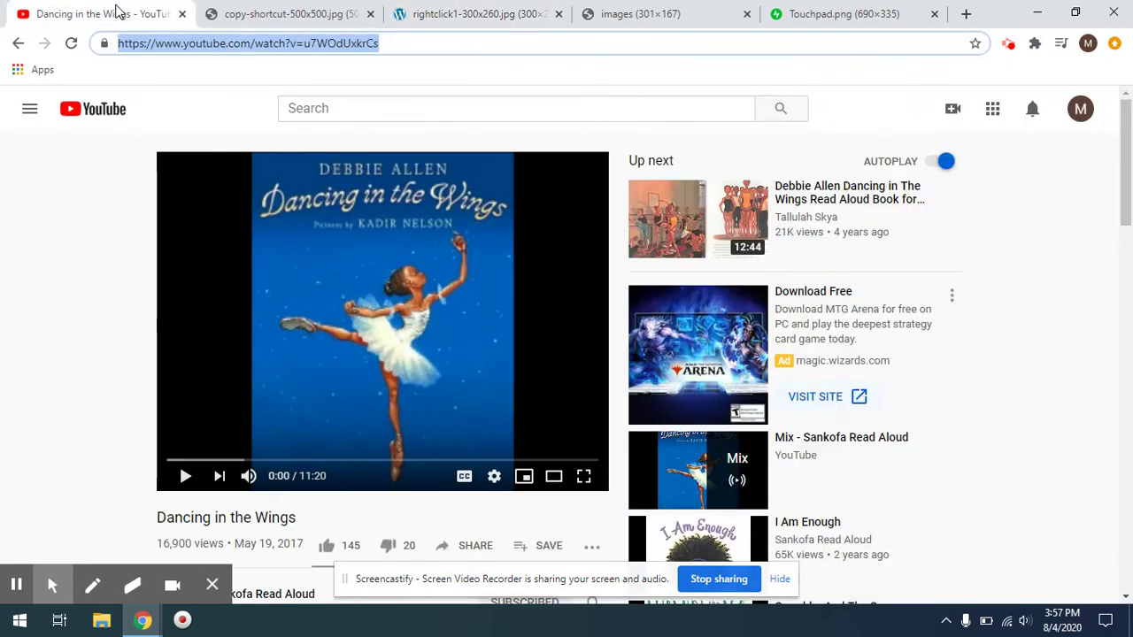
right_click(301, 51)
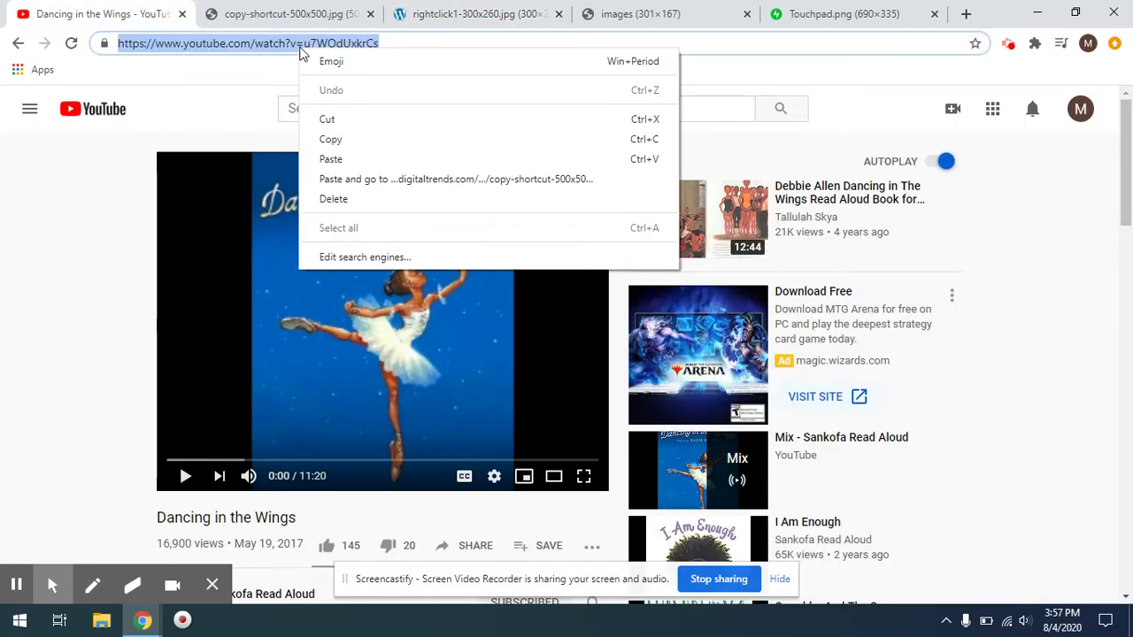
left_click(609, 20)
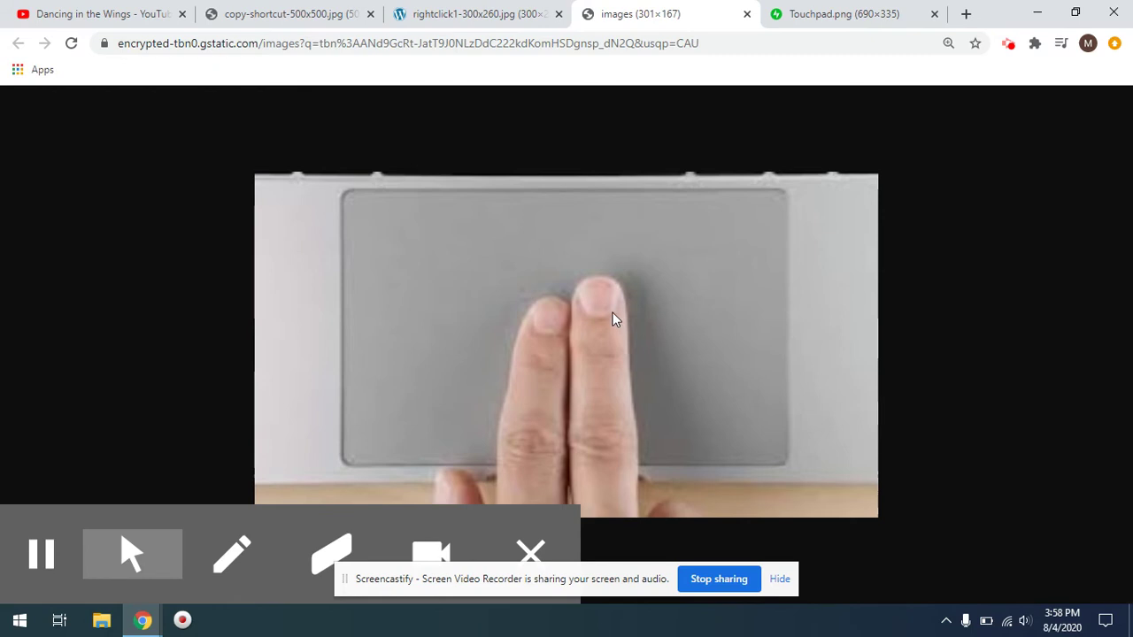
left_click(164, 16)
right_click(324, 44)
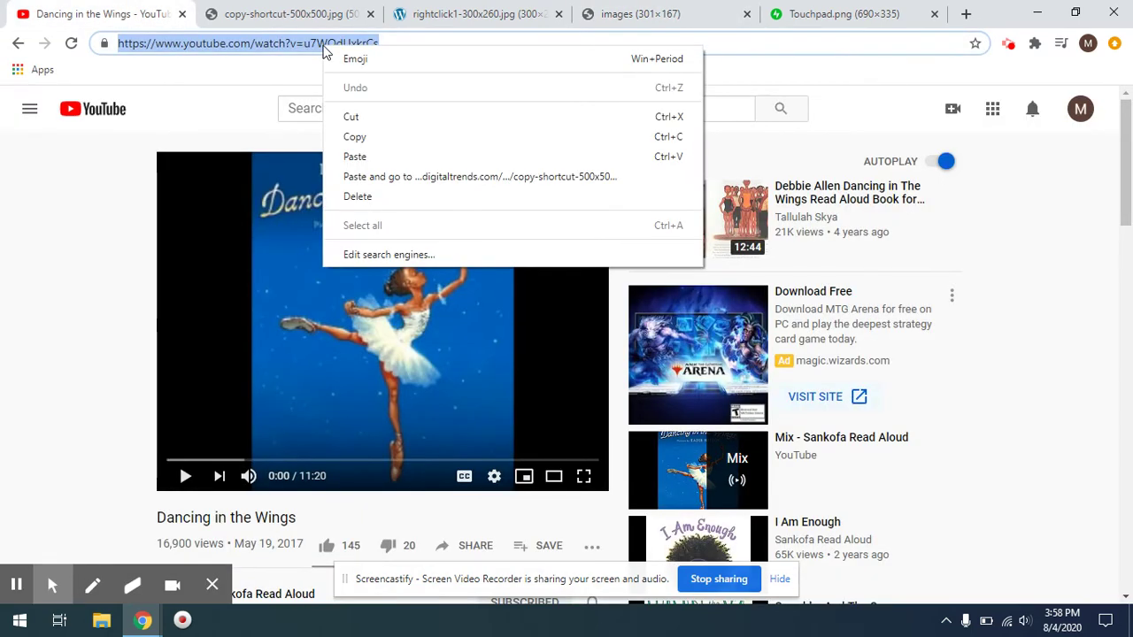
left_click(810, 22)
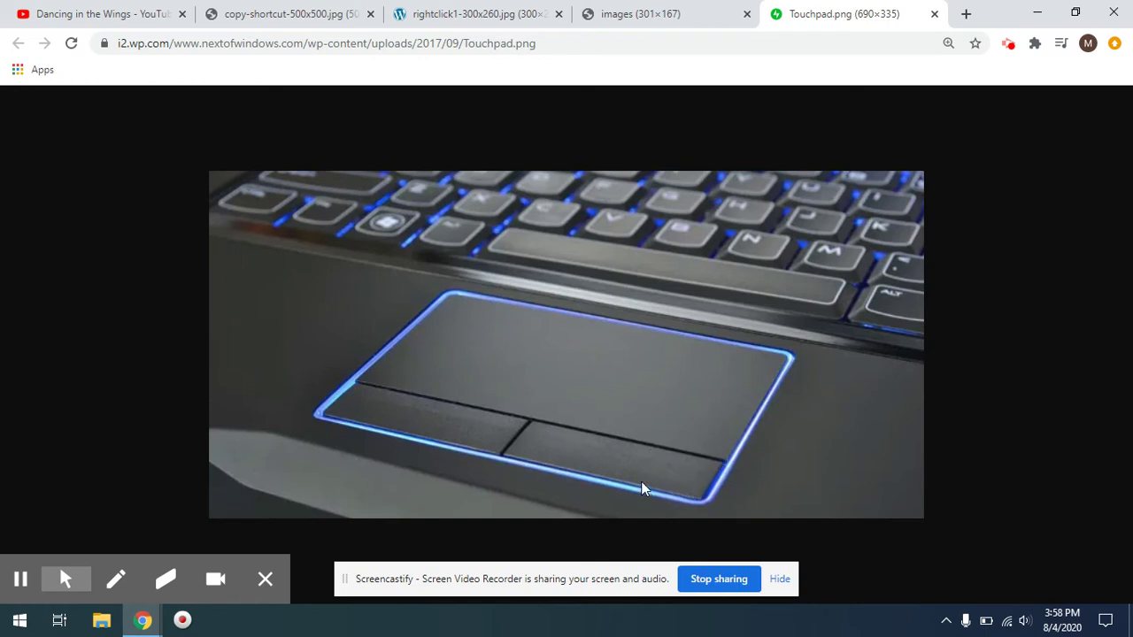
left_click(120, 13)
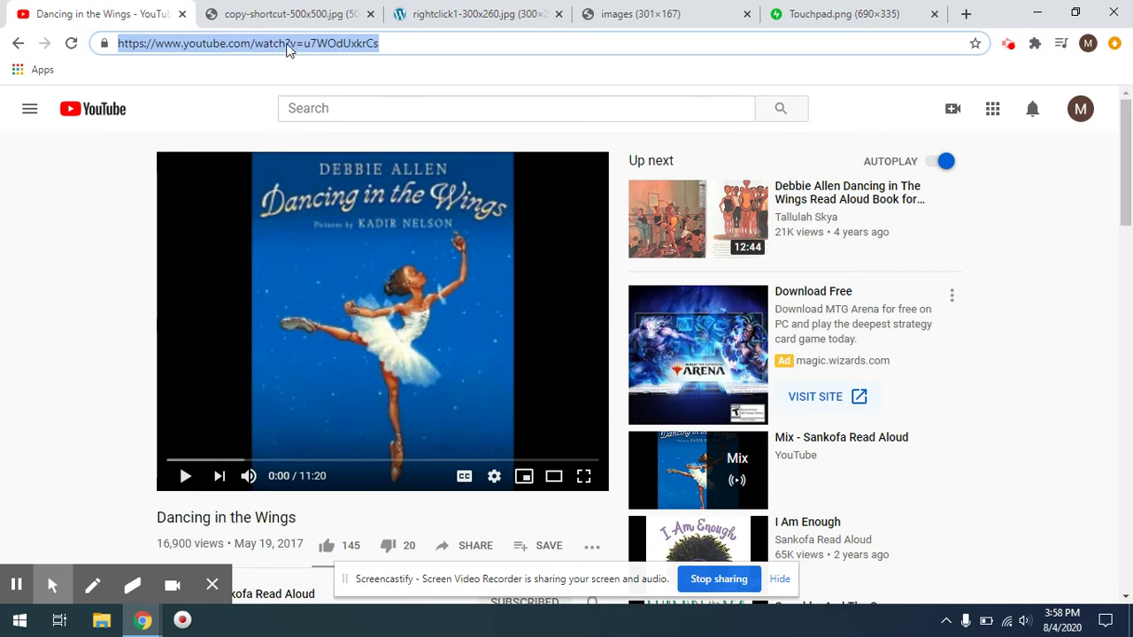
Step: Copy the video address, paste it into the new tab's address bar, then close that tab
right_click(287, 51)
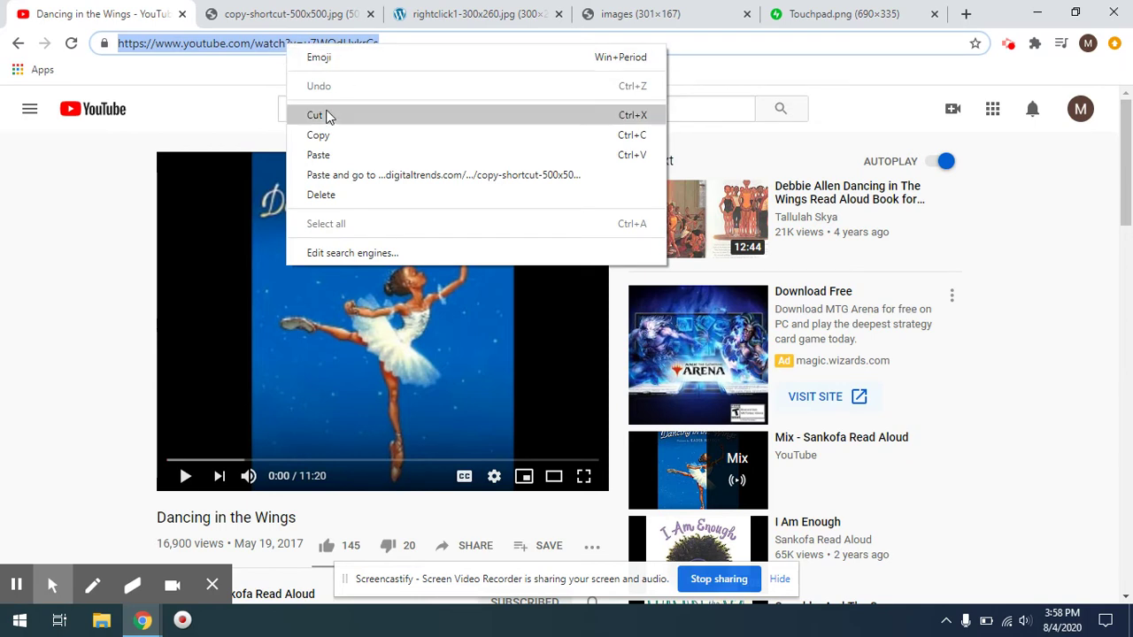
left_click(318, 136)
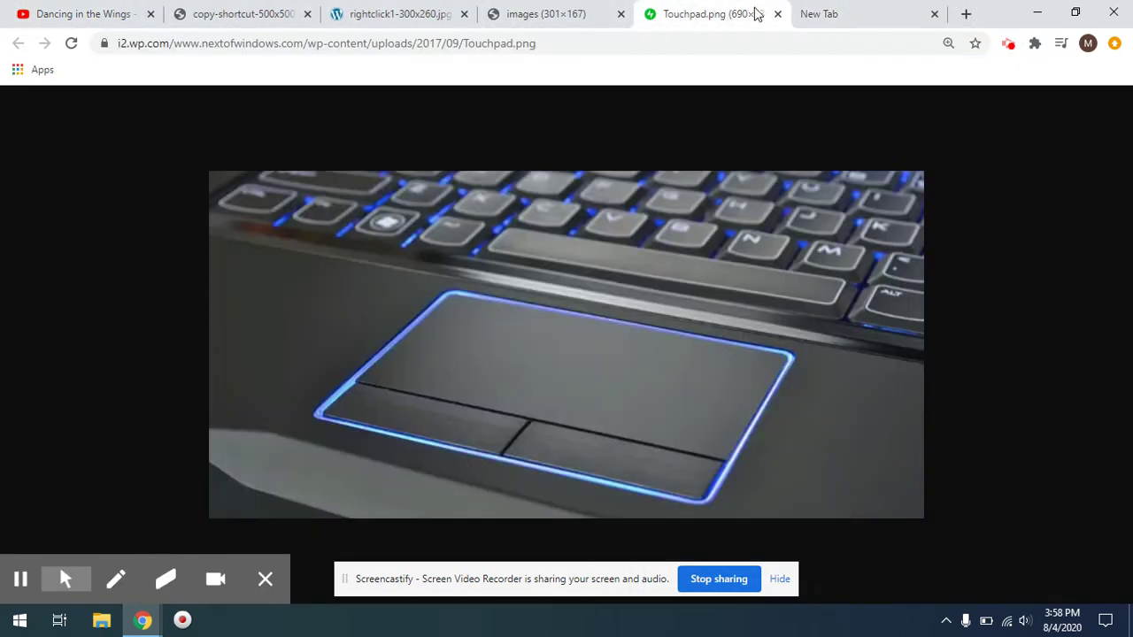
left_click(827, 15)
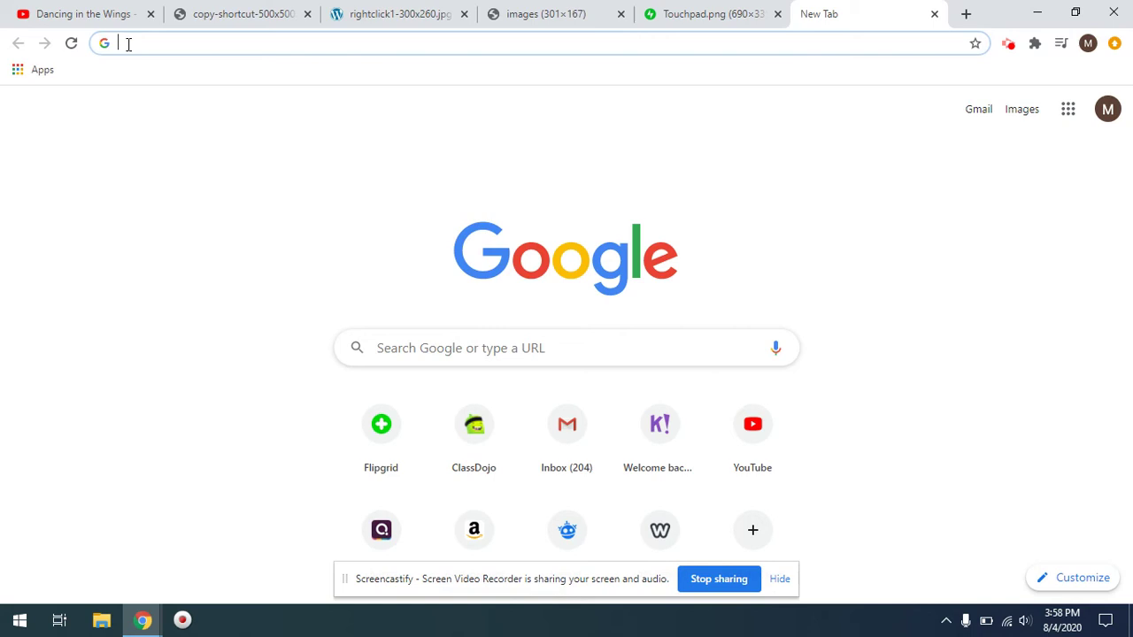
right_click(128, 44)
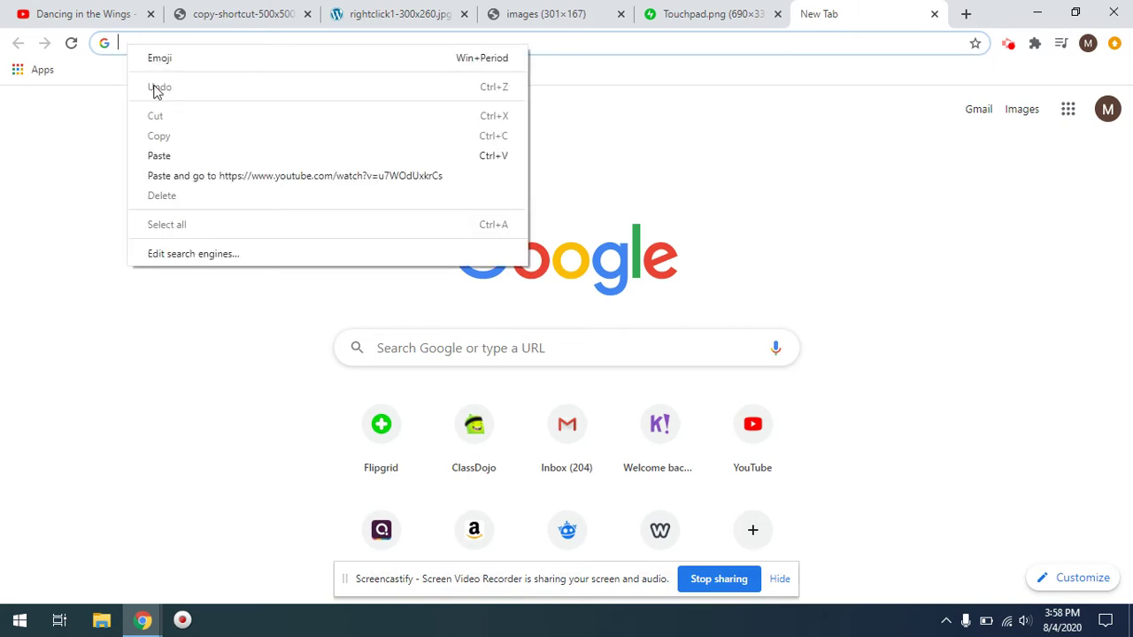
left_click(159, 156)
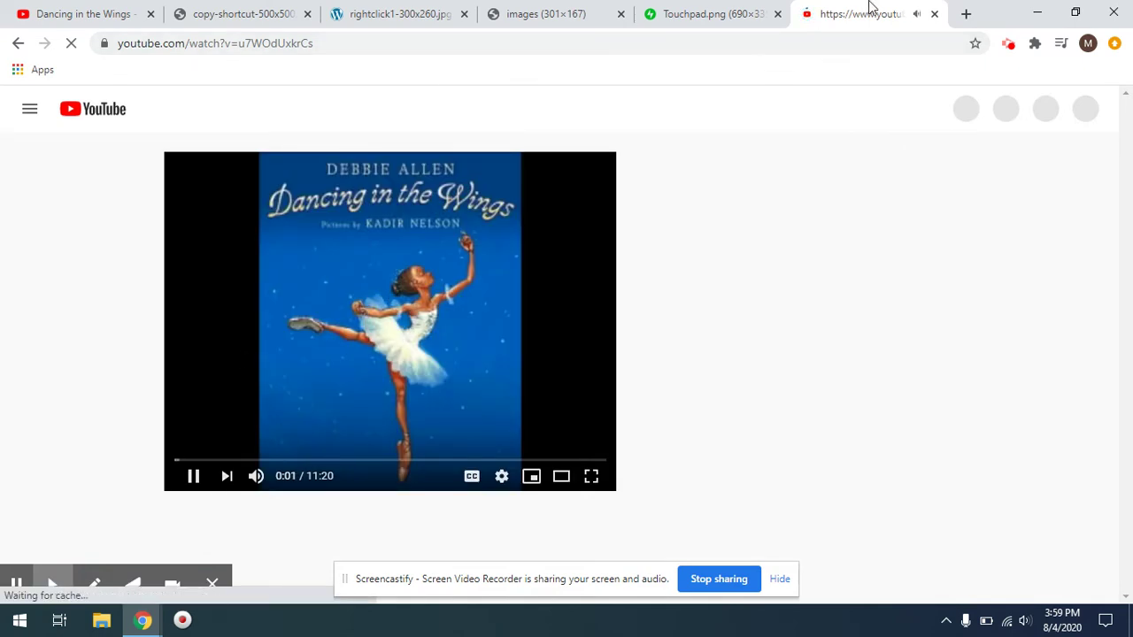
left_click(934, 14)
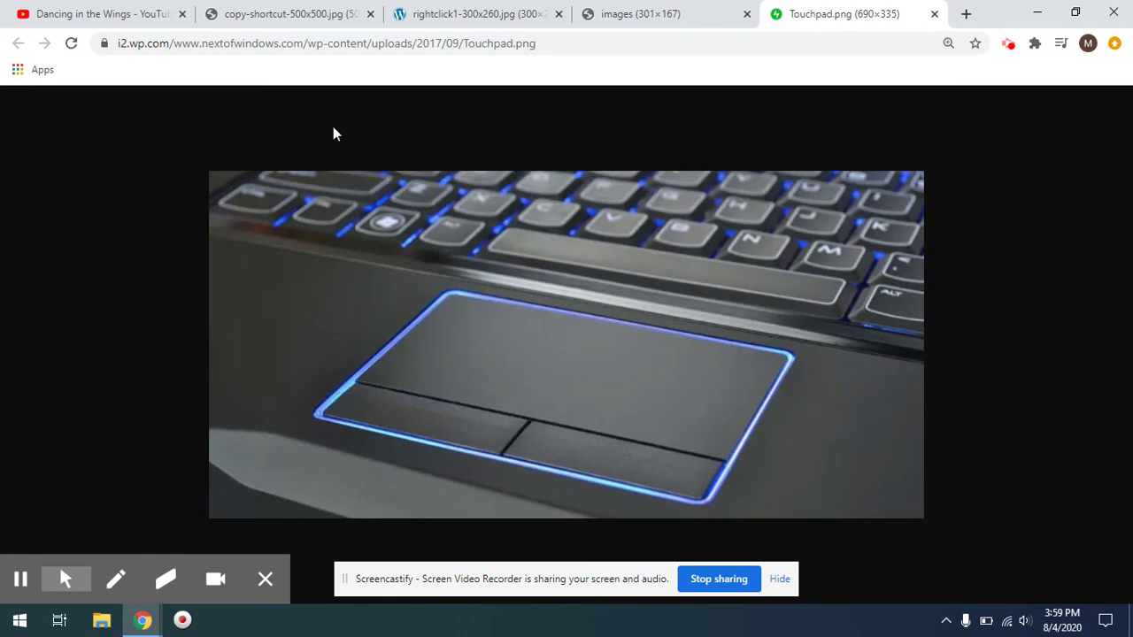
Step: Select the video's address, view the Ctrl+C keyboard image, then return to Dancing in the Wings
left_click(113, 15)
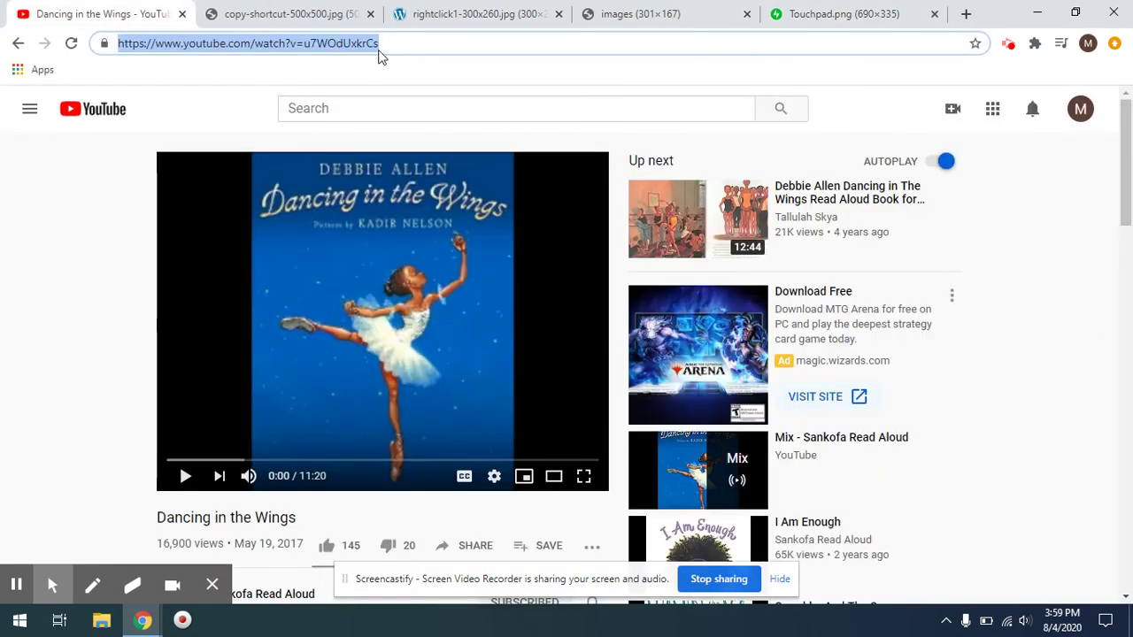
left_click_drag(380, 55, 106, 42)
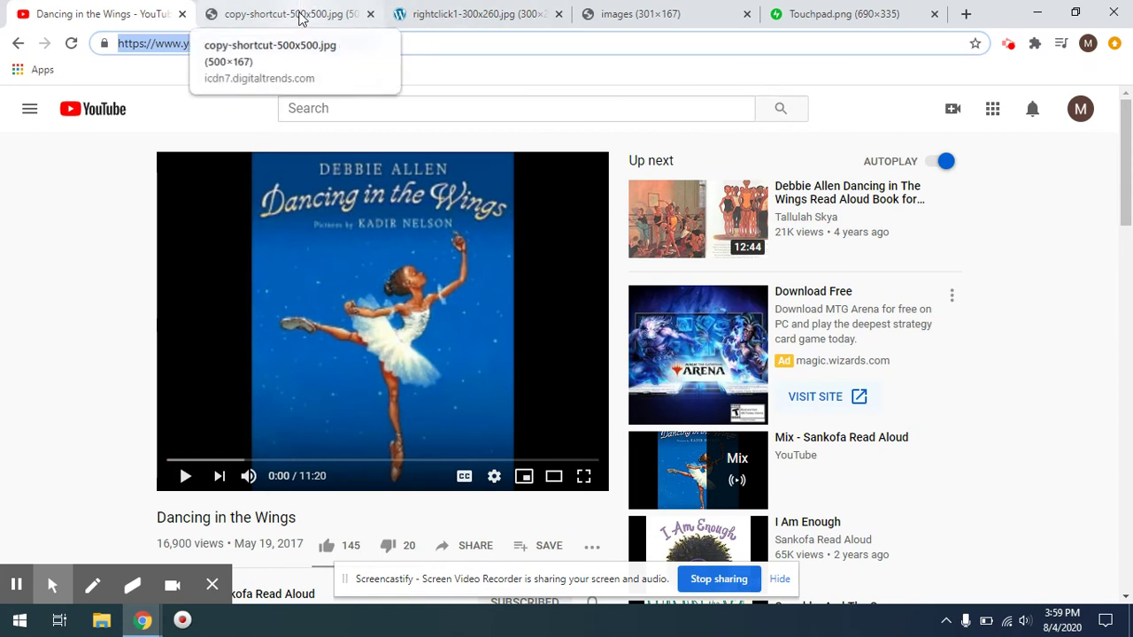
left_click(301, 14)
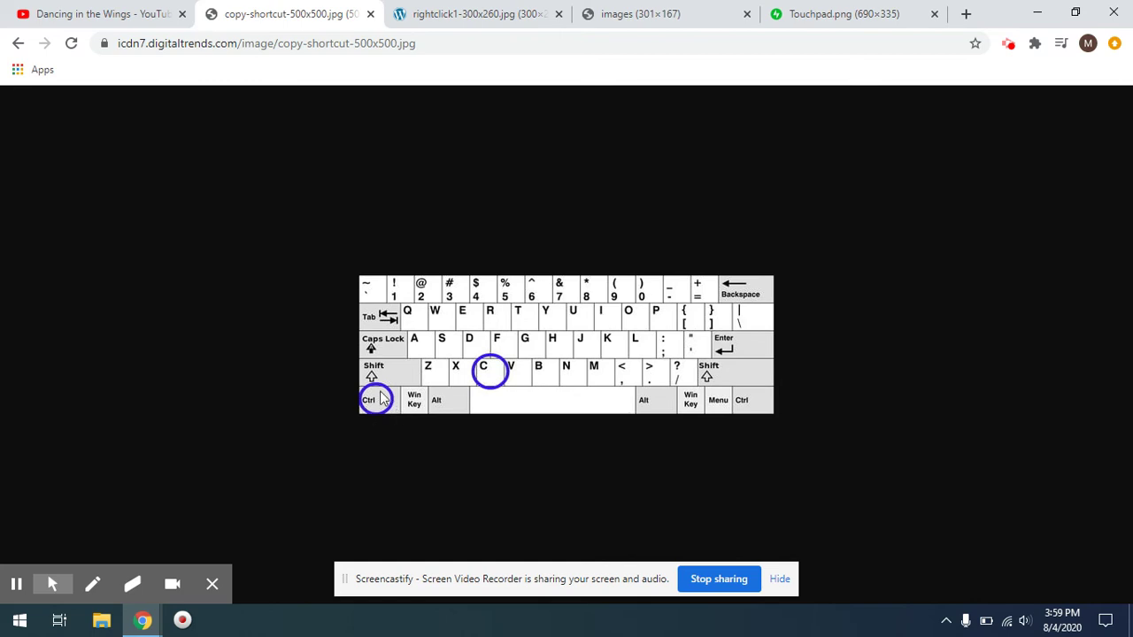
left_click(192, 9)
left_click(324, 43)
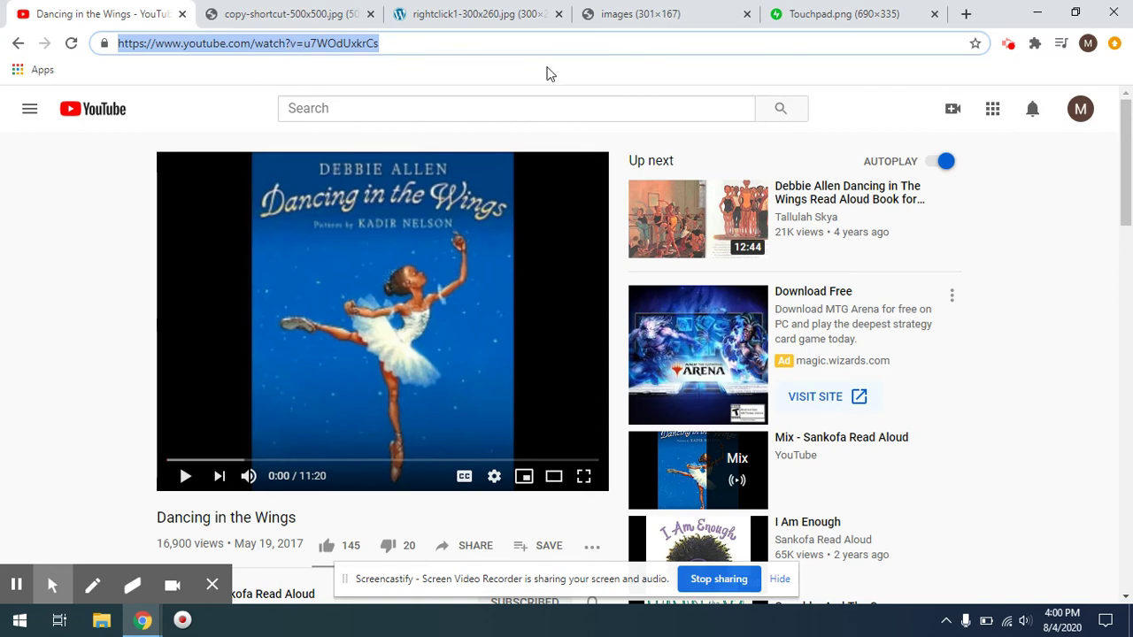
left_click(965, 14)
left_click(191, 12)
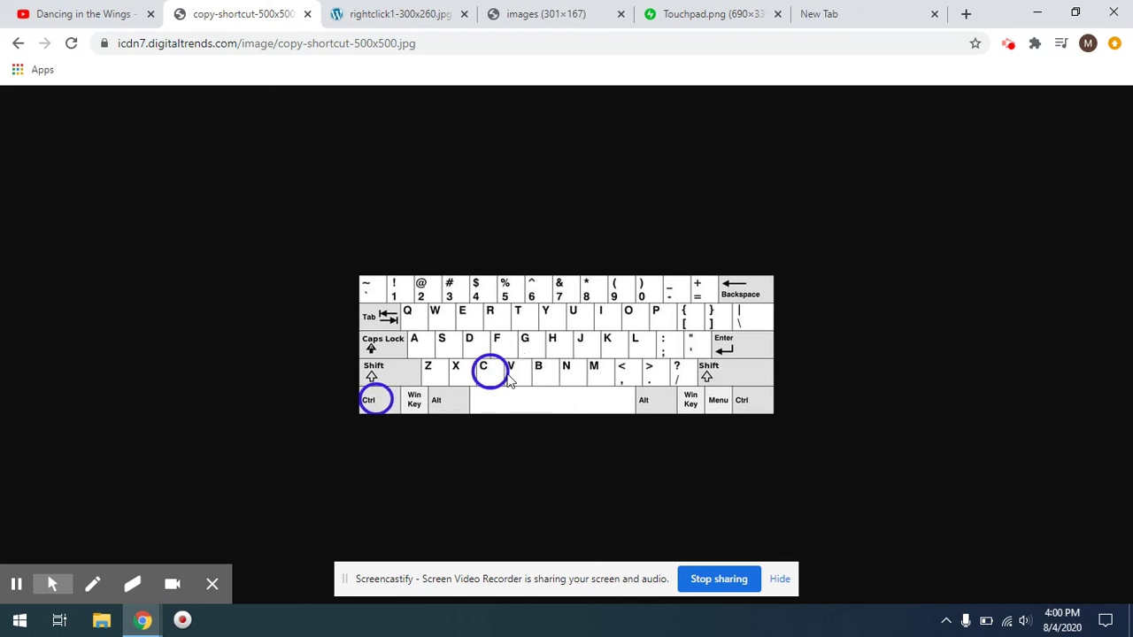
left_click(841, 17)
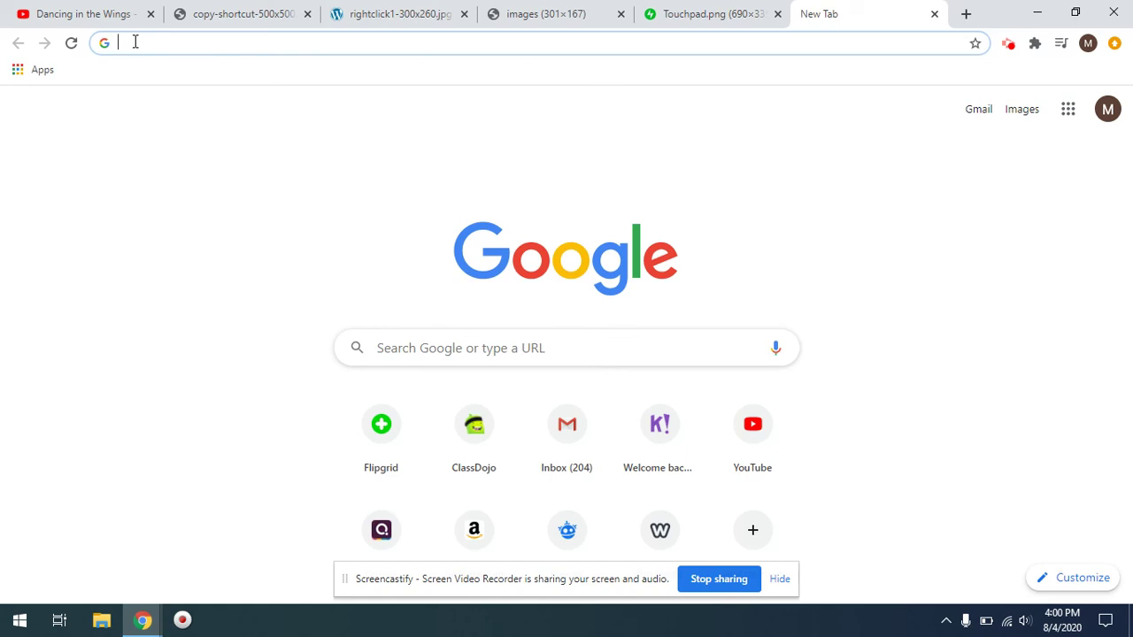
key("ctrl+v")
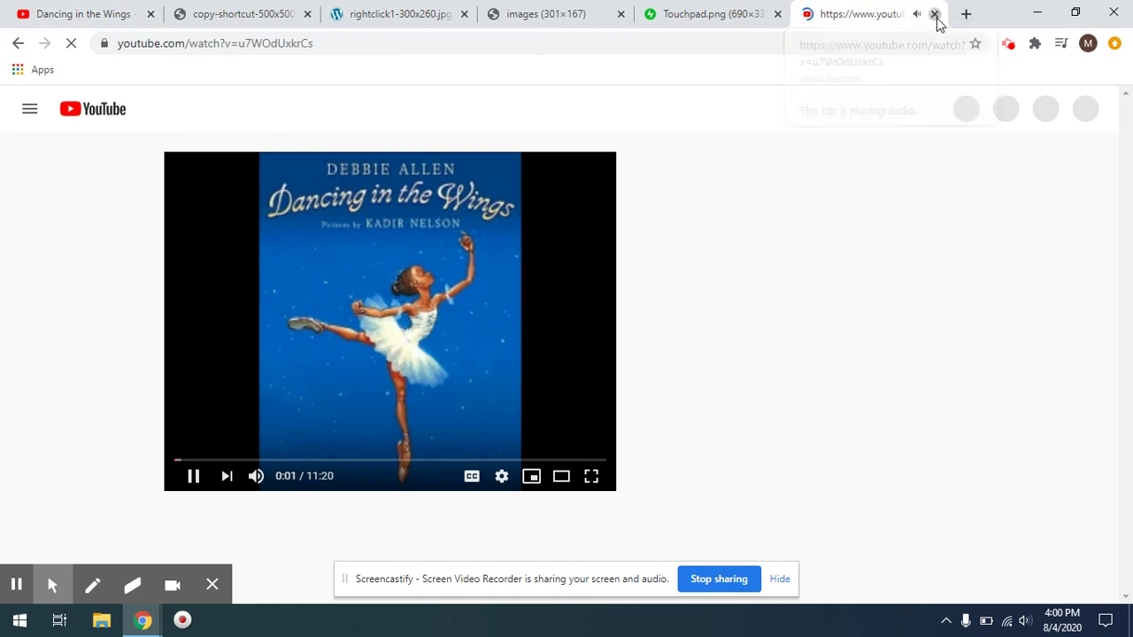
left_click(935, 14)
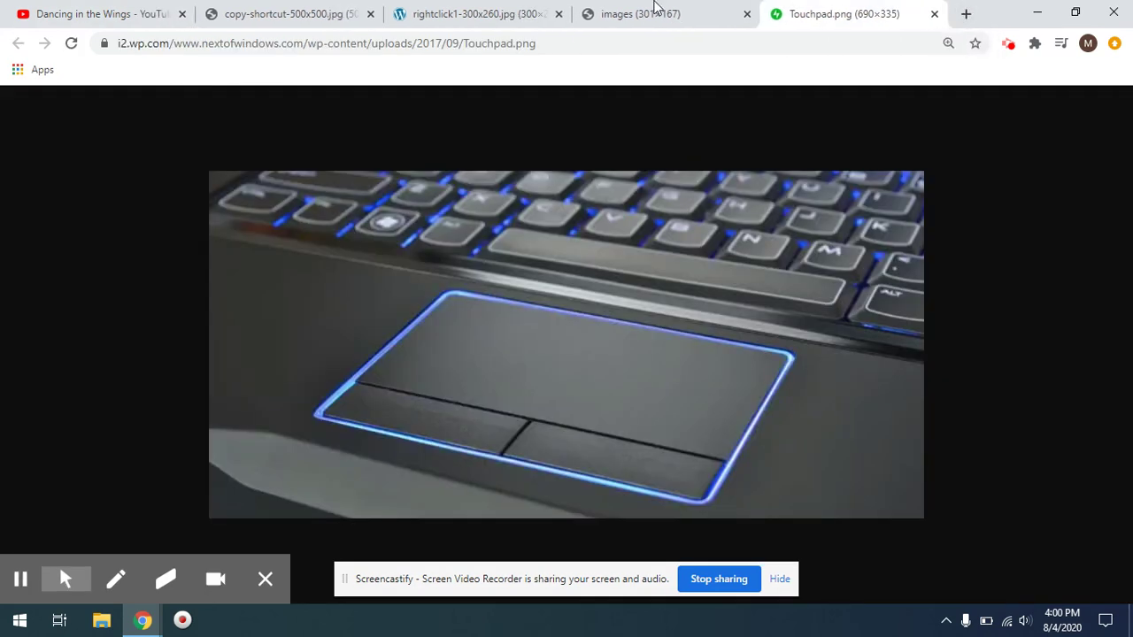
left_click(105, 13)
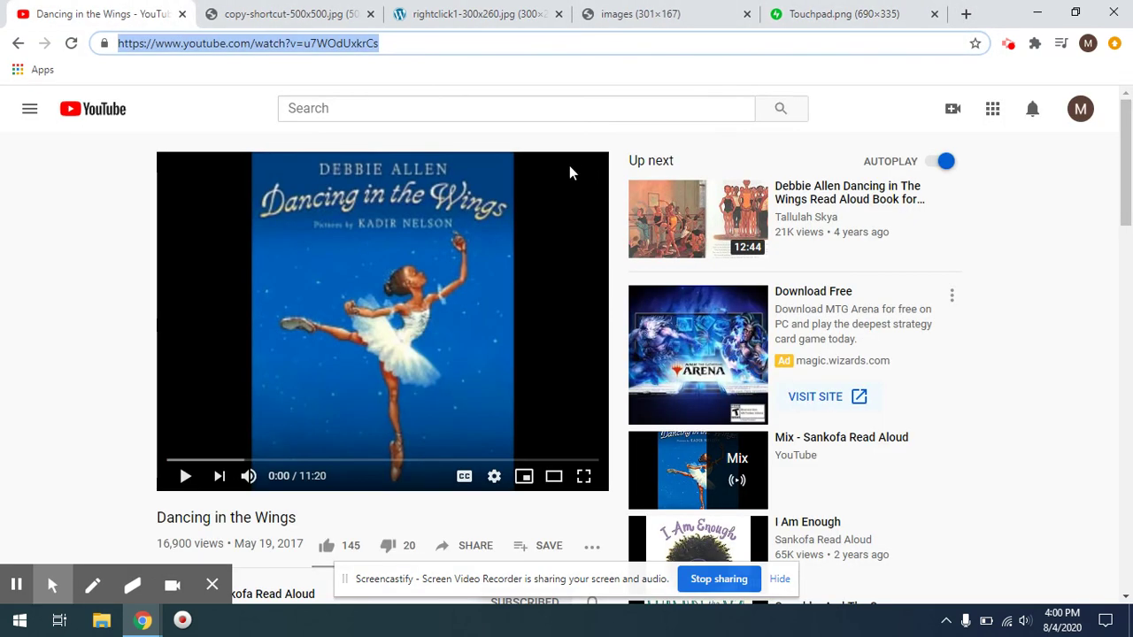